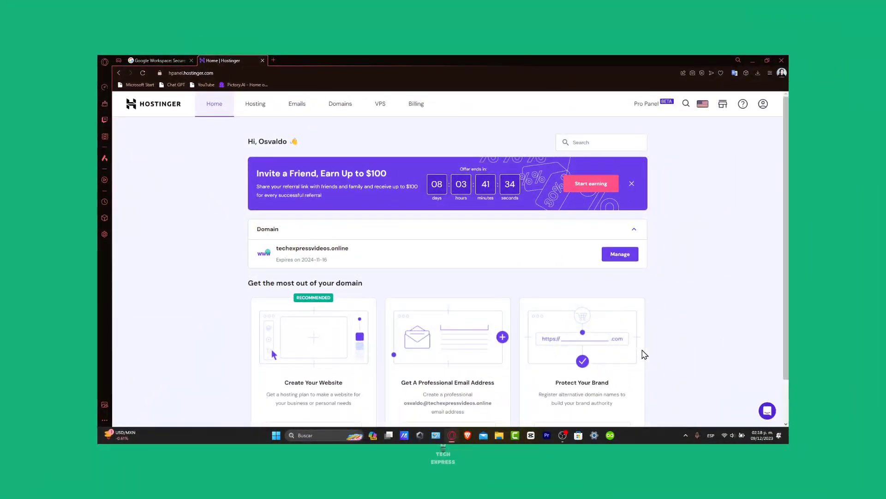
Step: Browse the Google Workspace homepage's product overview, then return to the top of the page
left_click(154, 60)
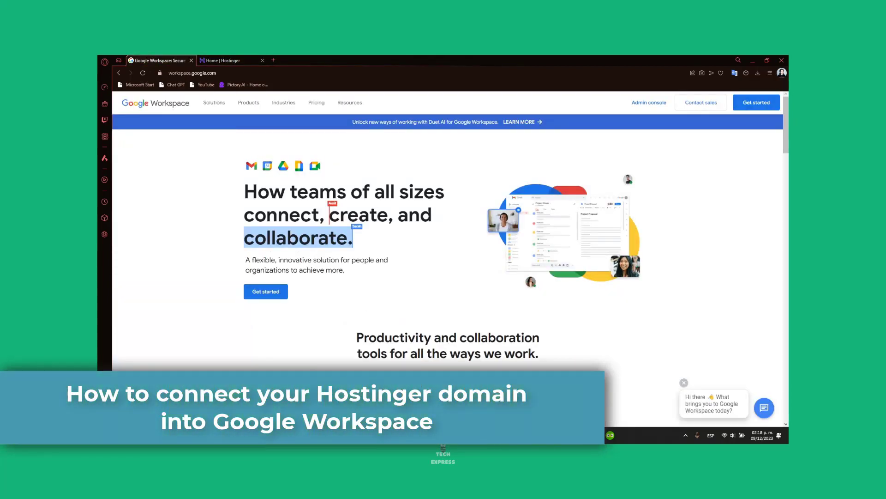
scroll(448, 230, "down", 3)
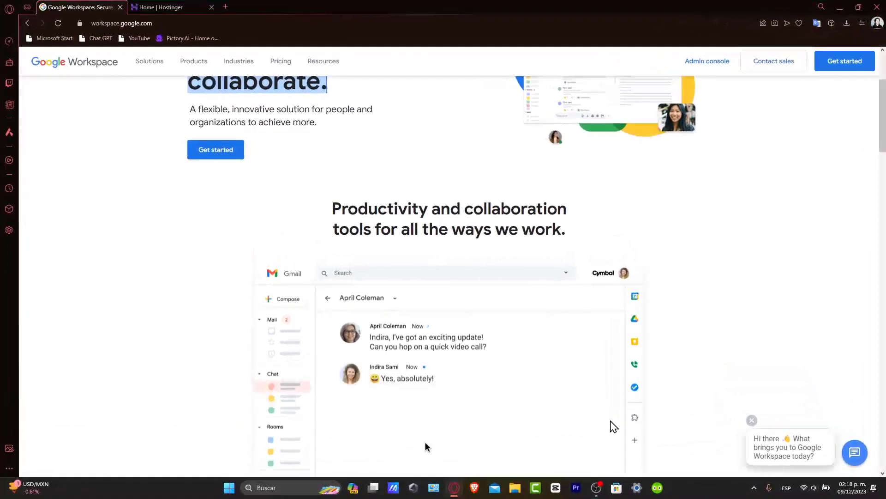
scroll(614, 425, "down", 3)
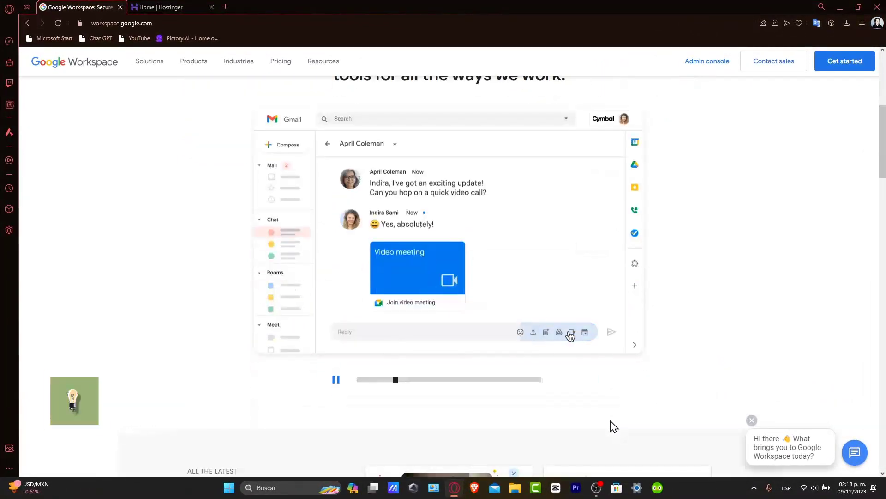
scroll(614, 426, "down", 3)
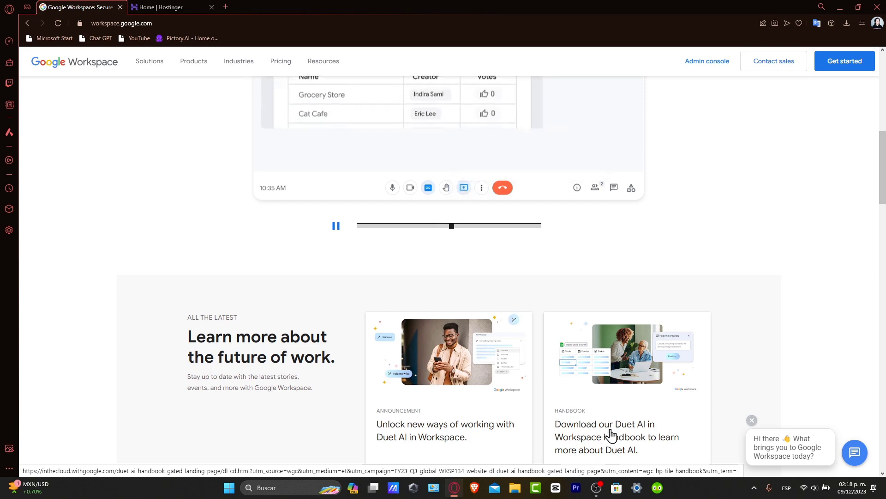
key("Home")
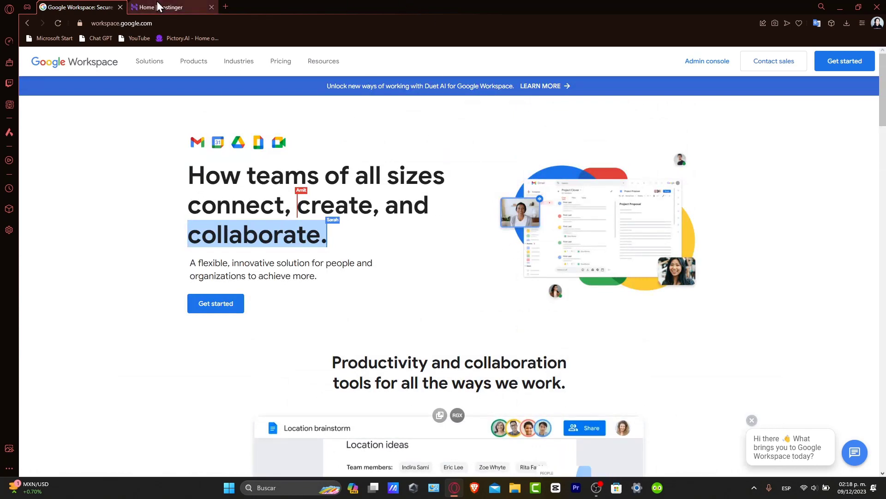
Step: Open Hostinger hPanel's Domains list, where techexpressvideos.online is shown as Active
left_click(176, 7)
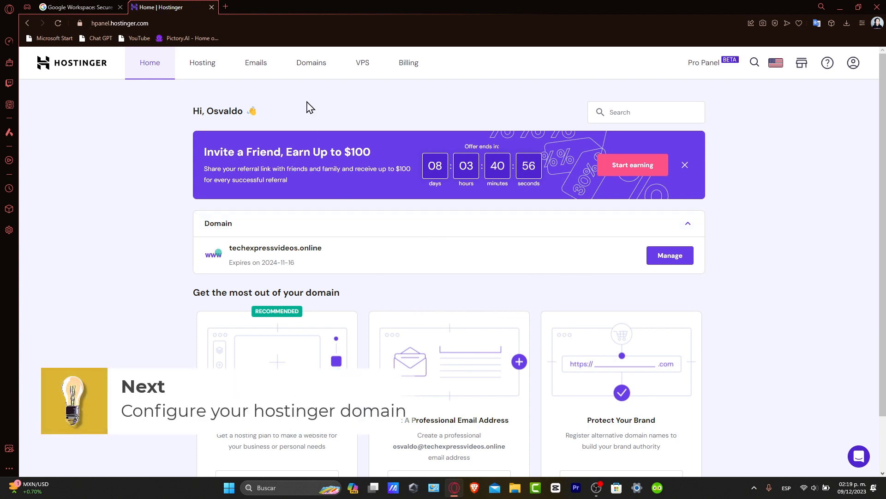
left_click(298, 70)
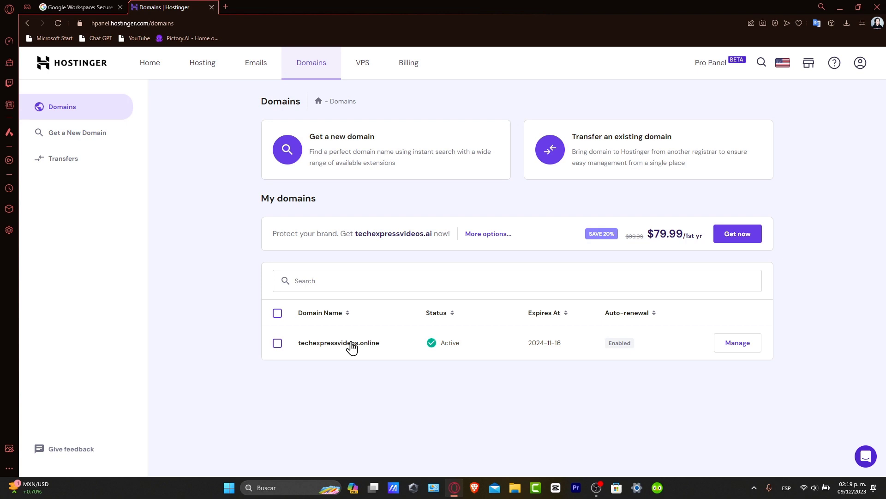
Step: Start the Workspace business sign-up with the business name and current email, indicating an existing domain
left_click(79, 7)
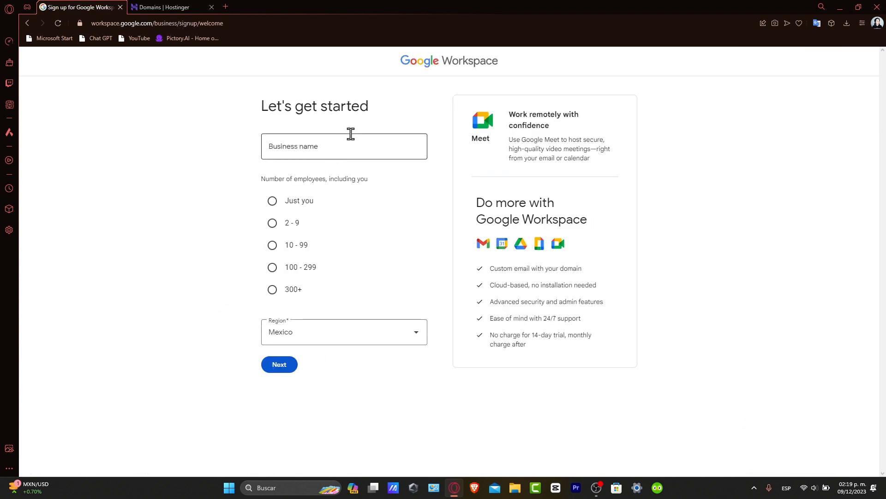
left_click(350, 135)
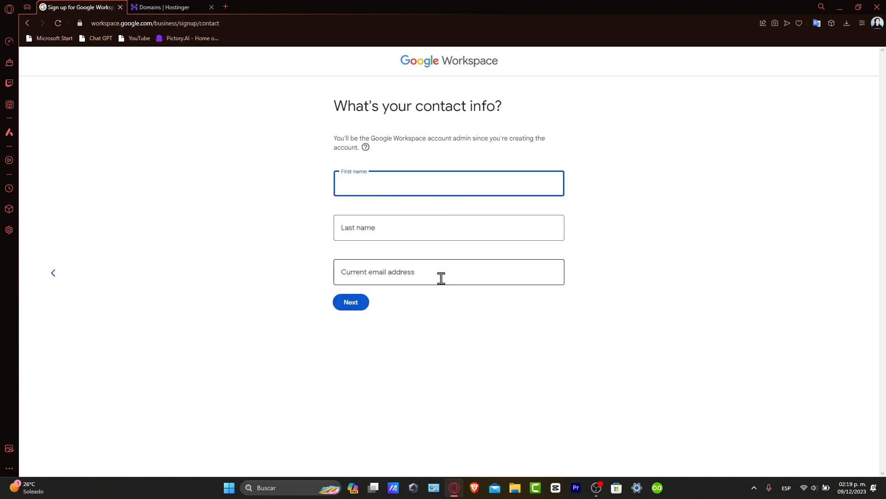
left_click(442, 282)
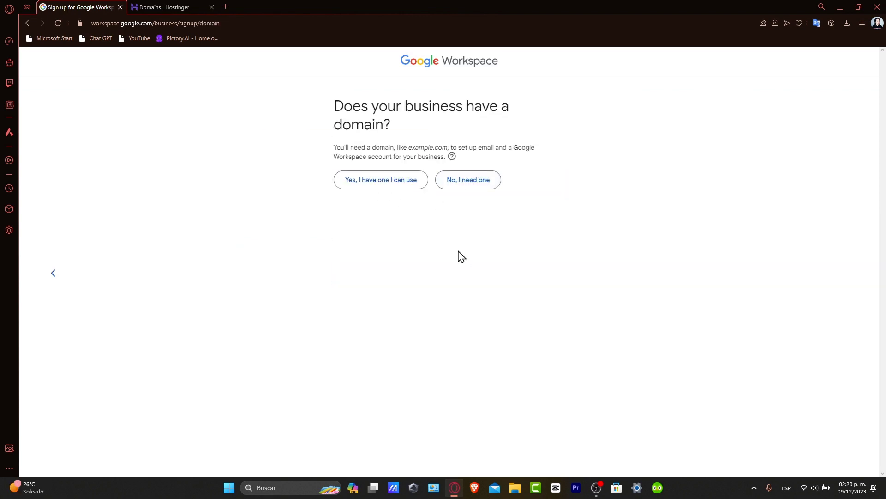
left_click(406, 189)
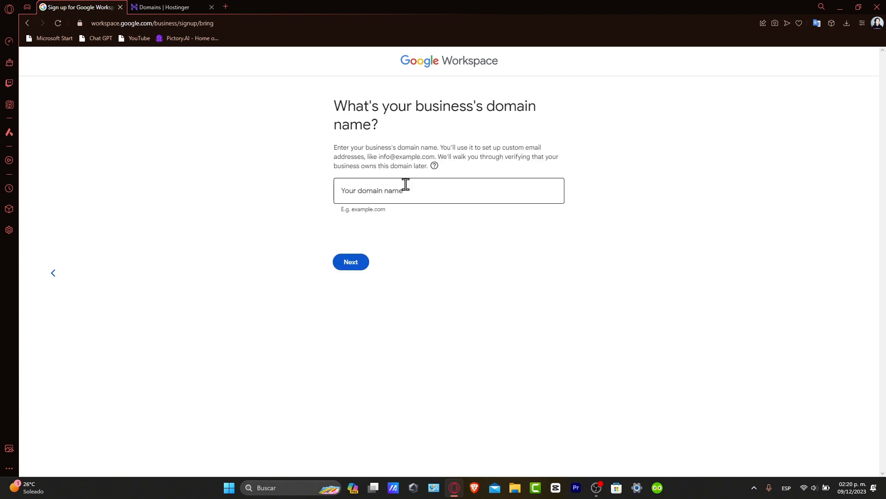
left_click(406, 189)
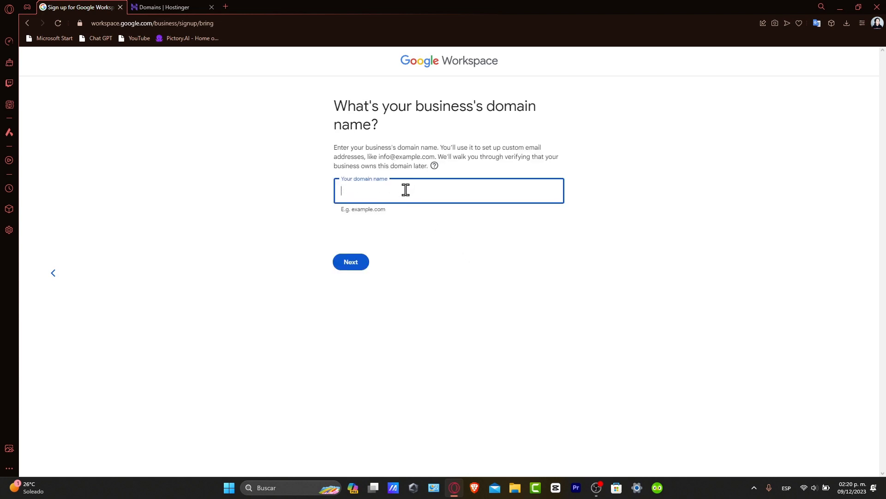
Step: Copy techexpressvideos.online from Hostinger, paste it as the business domain, and submit it
left_click(186, 7)
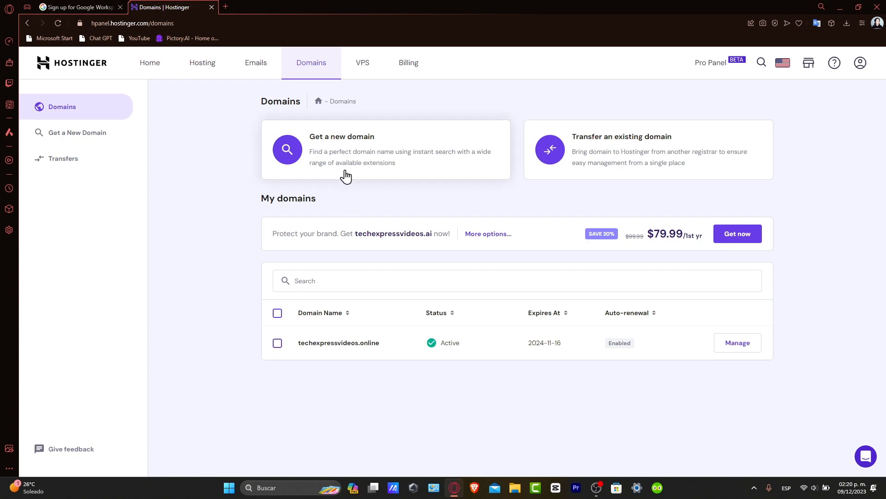
left_click_drag(386, 346, 298, 346)
key("ctrl+c")
left_click(81, 7)
left_click(422, 190)
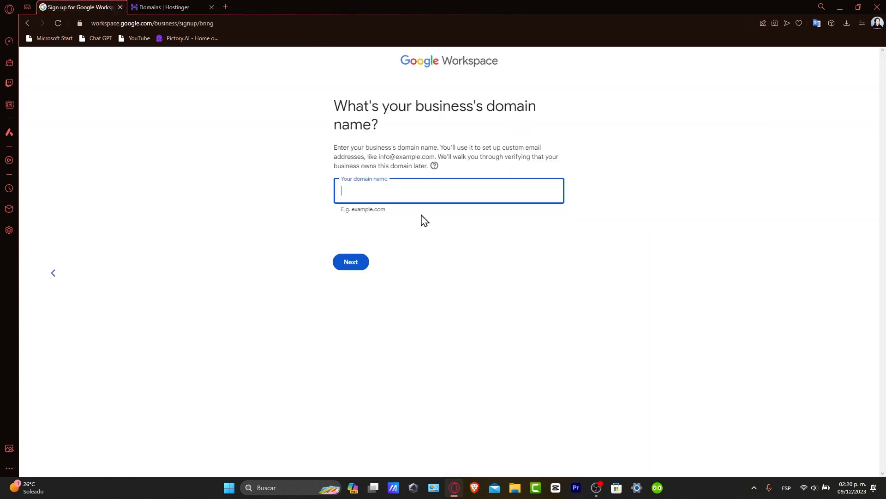
key("ctrl+v")
left_click(367, 262)
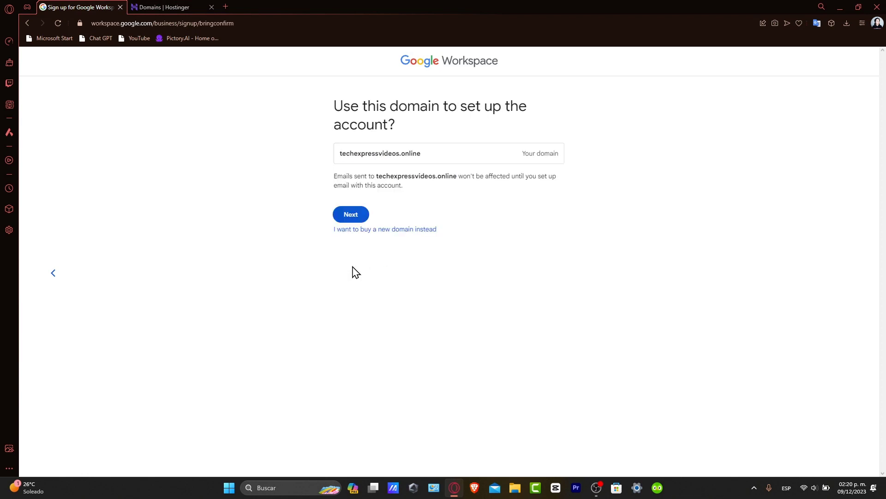
Step: Confirm techexpressvideos.online, set the admin username and password, pass the robot check, and accept the terms
left_click(354, 216)
left_click(408, 177)
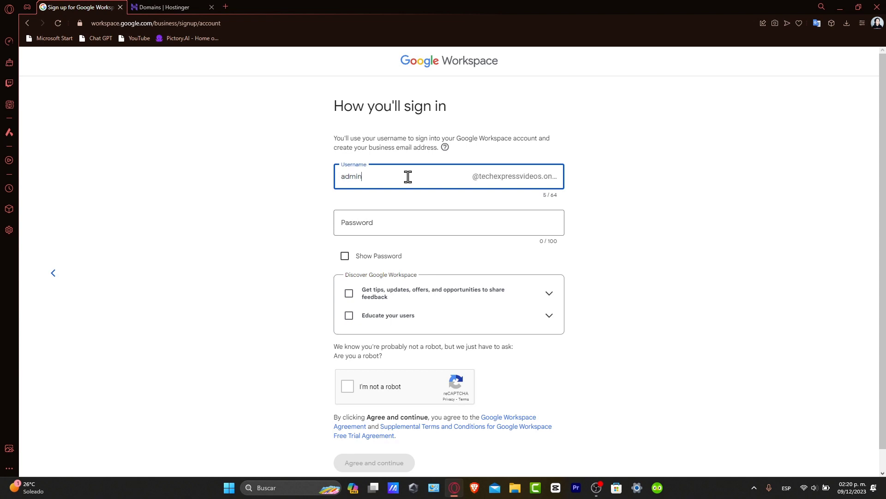
left_click(434, 226)
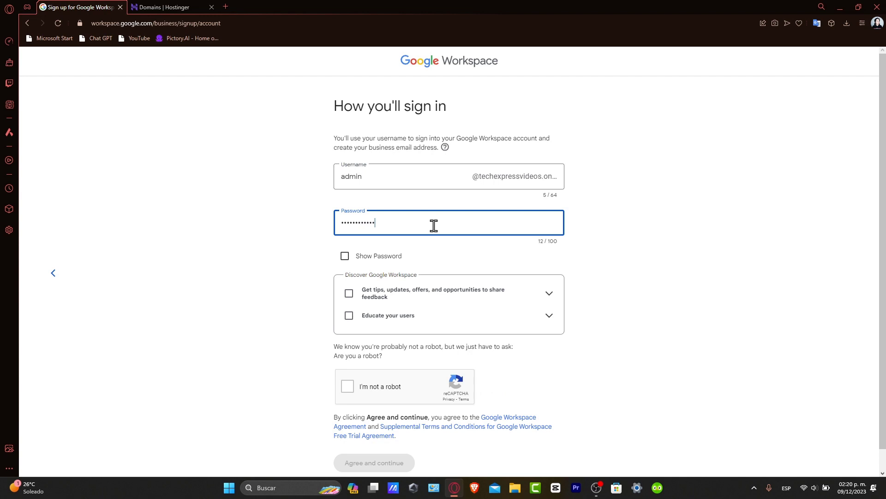
left_click(389, 386)
scroll(393, 407, "down", 1)
left_click(393, 439)
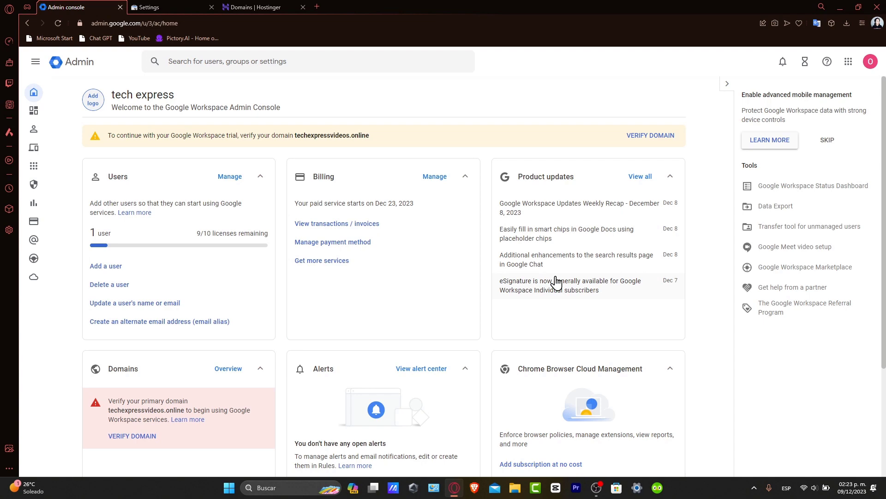
Step: Begin Gmail activation for techexpressvideos.online and copy SMTP.GOOGLE.COM from the step-2 MX record values
scroll(550, 286, "down", 3)
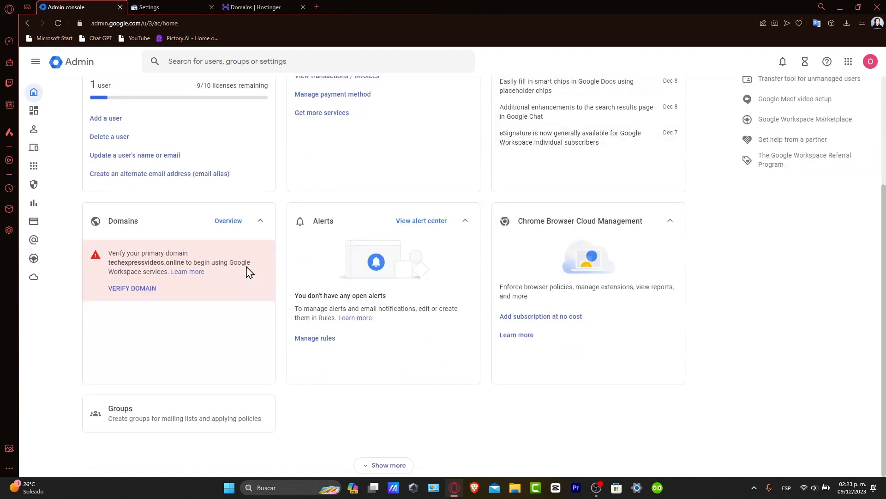
left_click(148, 291)
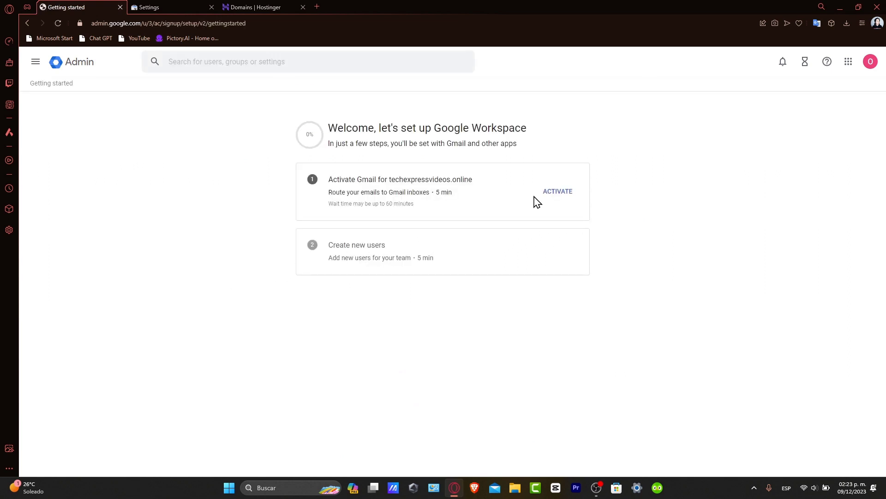
left_click(546, 195)
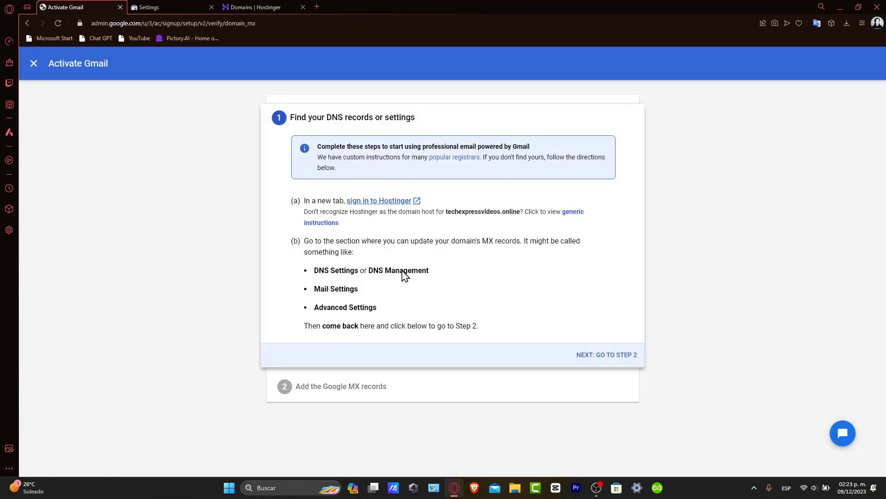
left_click(619, 356)
scroll(483, 300, "down", 2)
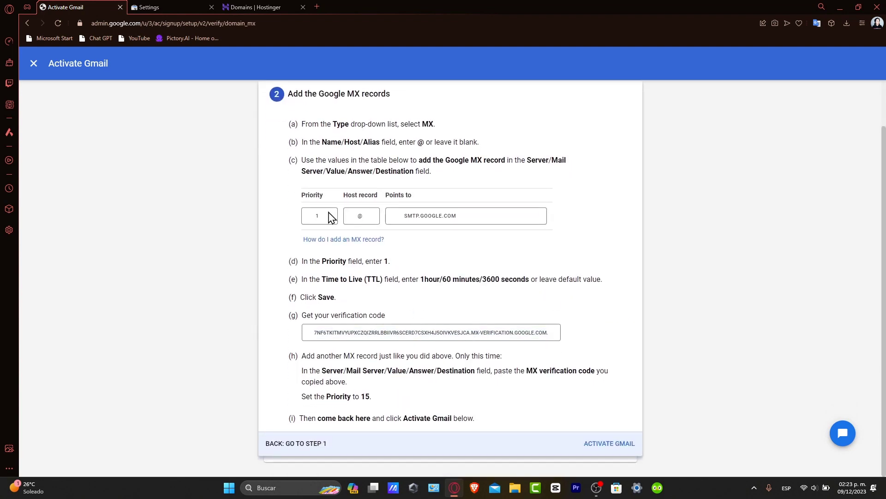
left_click(448, 220)
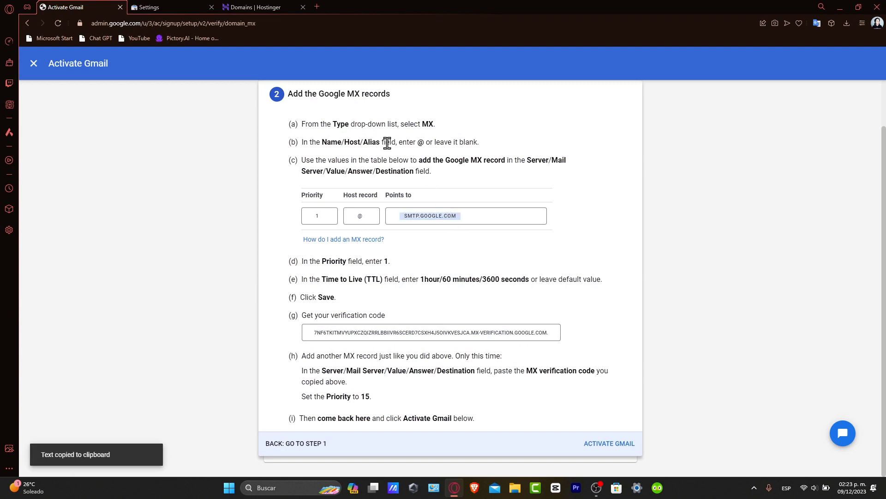
left_click_drag(338, 124, 435, 124)
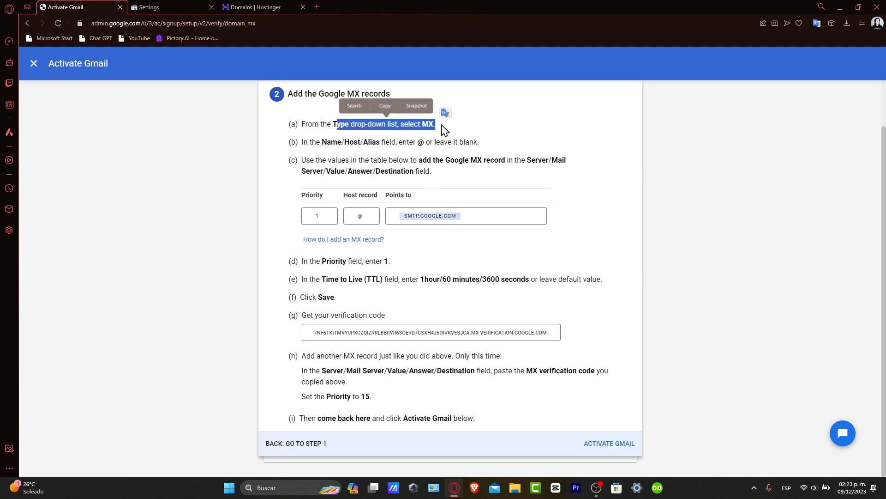
Step: Open techexpressvideos.online's DNS records in Hostinger and start a new MX-type record
left_click(249, 6)
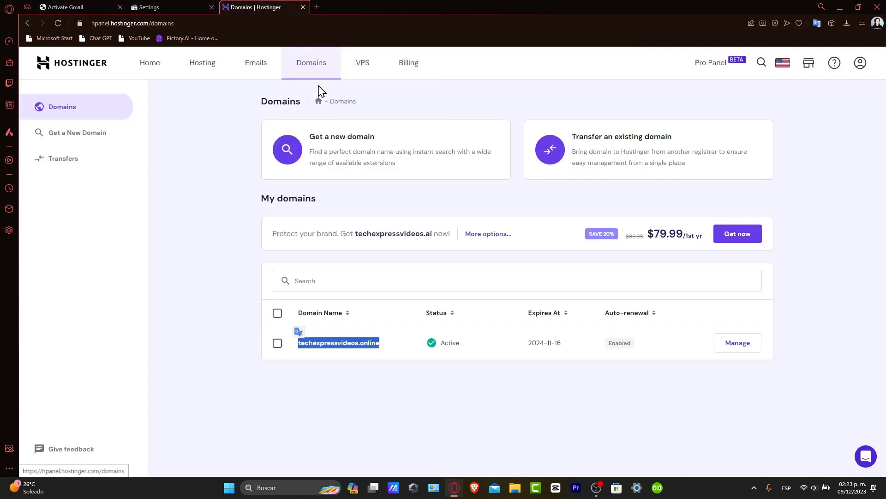
left_click(728, 343)
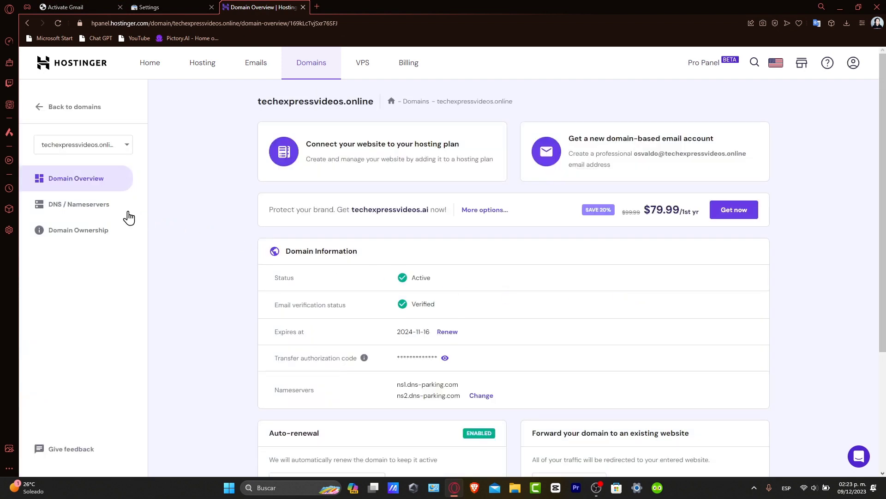
left_click(113, 211)
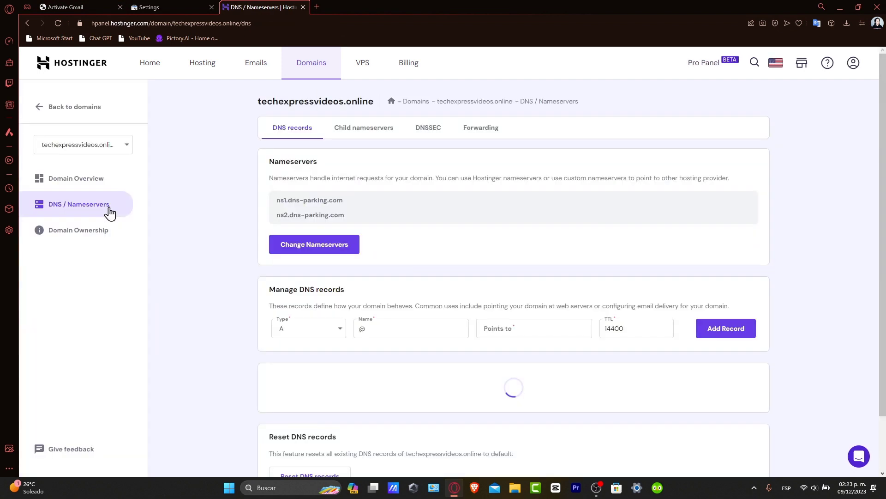
scroll(357, 204, "down", 3)
left_click(329, 180)
left_click(303, 214)
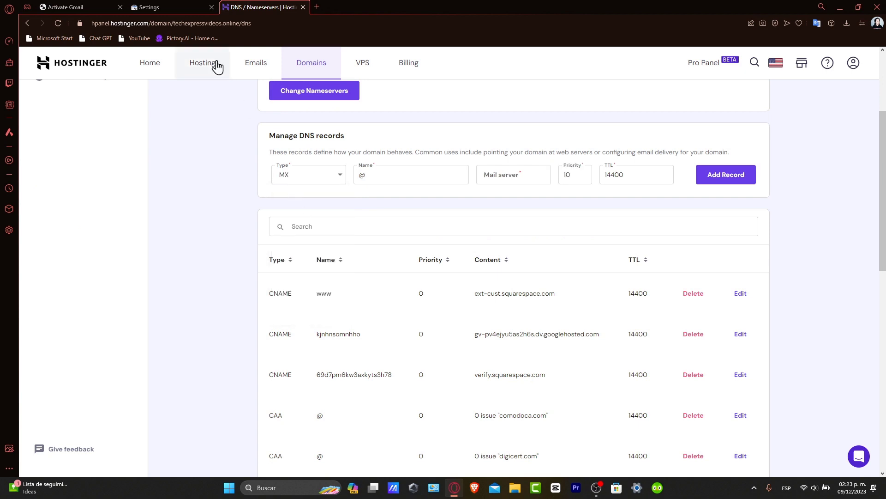
Step: Fill the MX record with SMTP.GOOGLE.COM and priority 5, then add it
left_click(174, 5)
left_click_drag(106, 5, 197, 5)
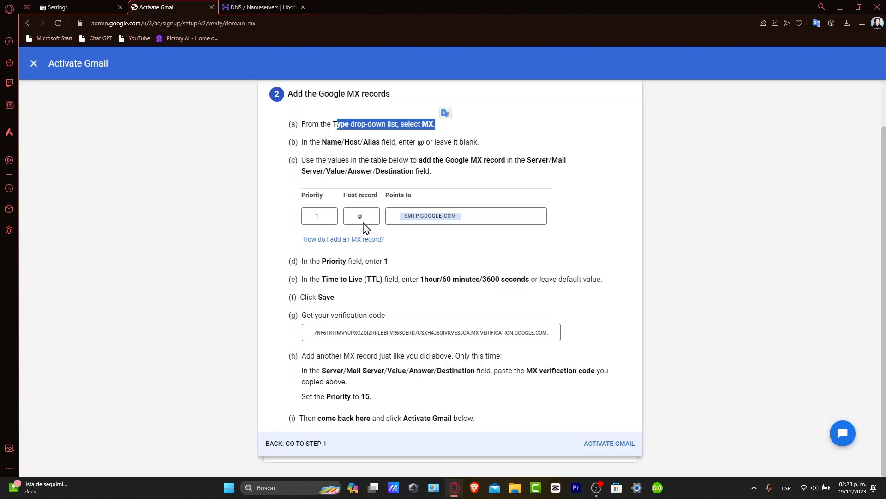
left_click(429, 216)
left_click(266, 7)
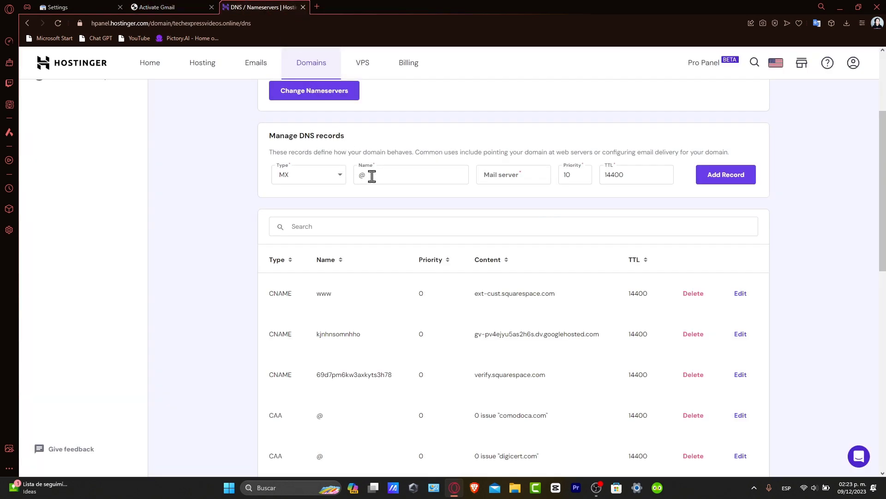
left_click(157, 7)
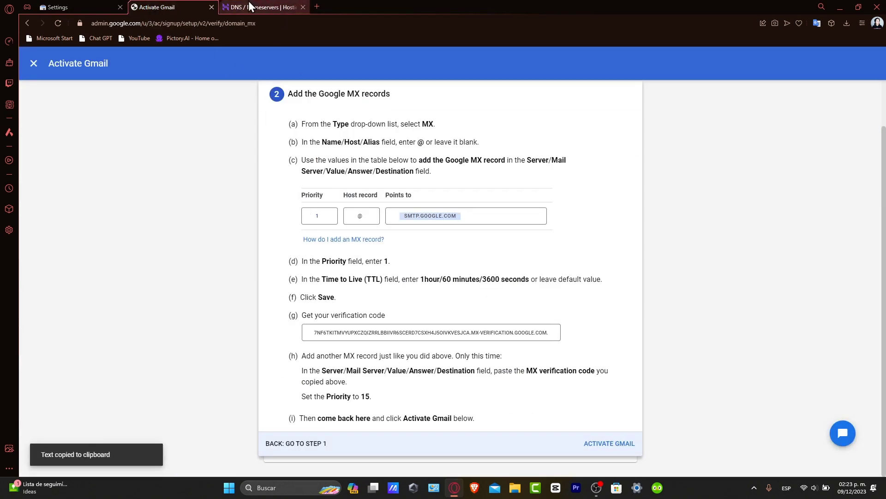
left_click(266, 7)
left_click(719, 176)
left_click(582, 174)
type("5")
left_click(715, 181)
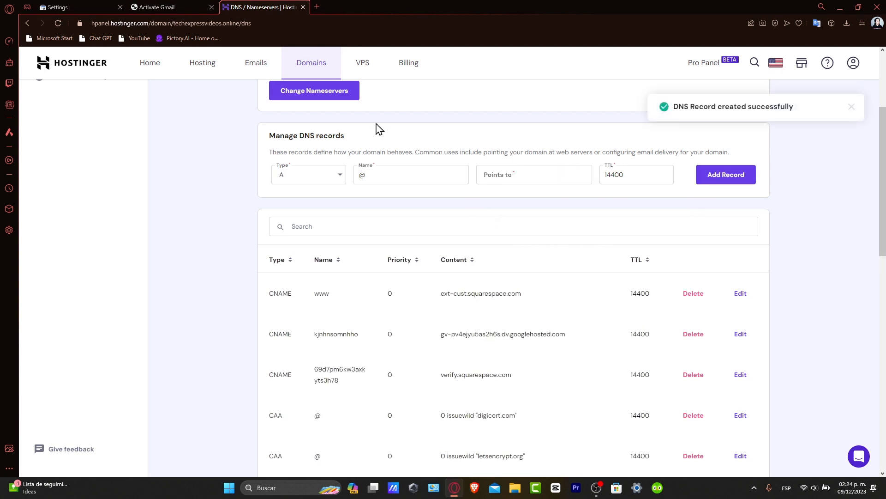
left_click(180, 7)
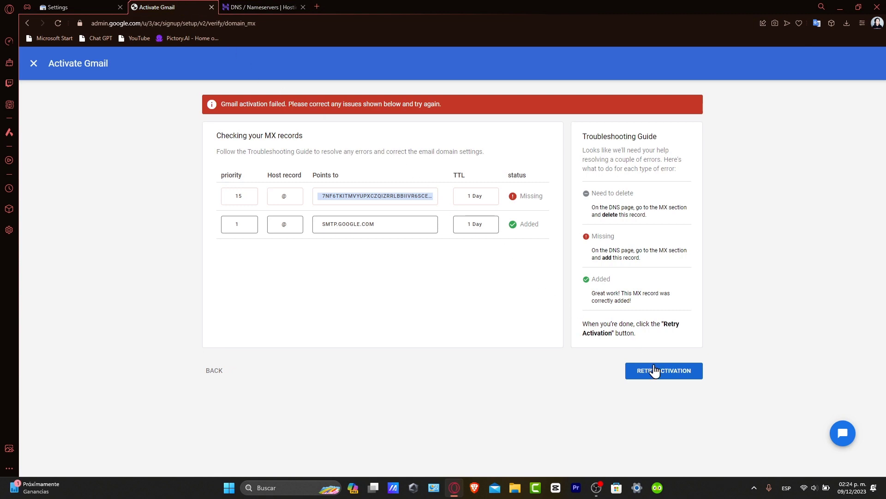
Step: Retry Gmail activation so the new MX record is detected and Gmail becomes active
left_click(658, 368)
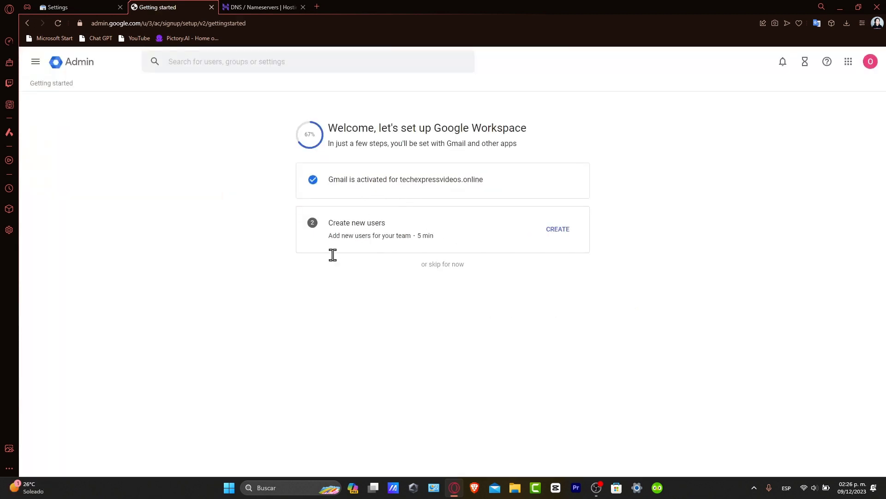
Step: Launch Create new users and continue past the overview to the Add users list showing the admin account
left_click_drag(329, 223, 399, 225)
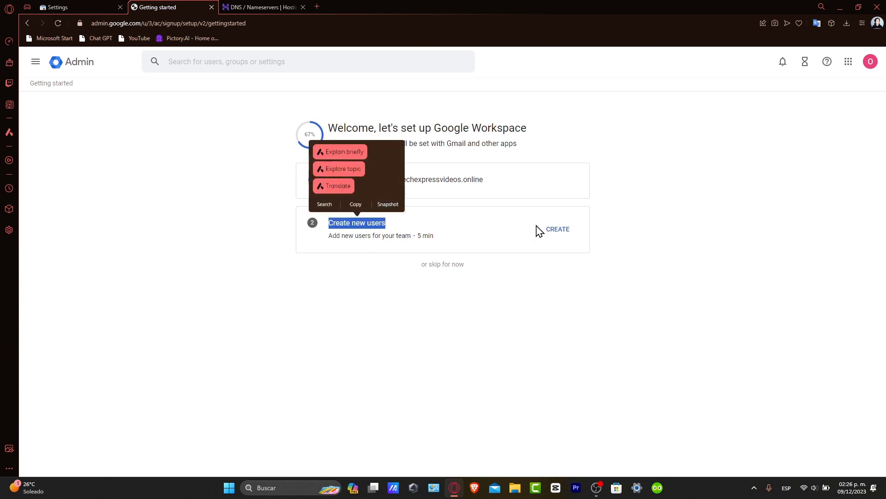
left_click(556, 230)
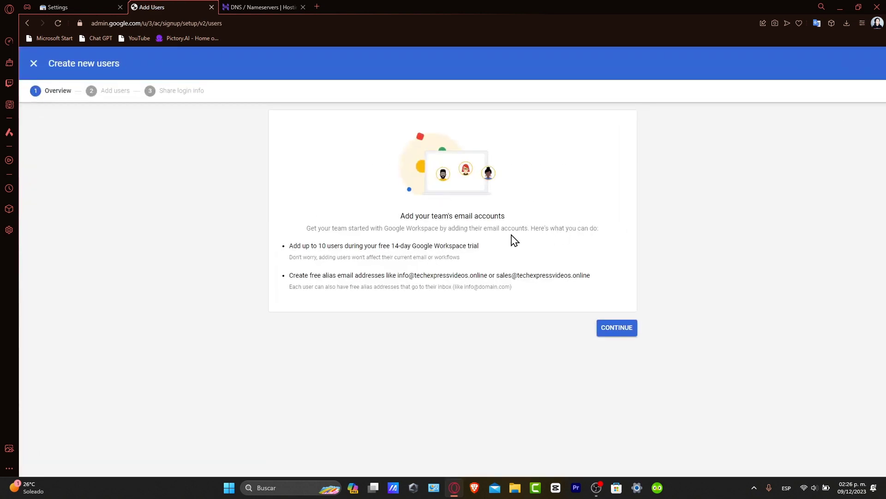
left_click_drag(407, 217, 540, 225)
left_click(586, 259)
left_click(629, 327)
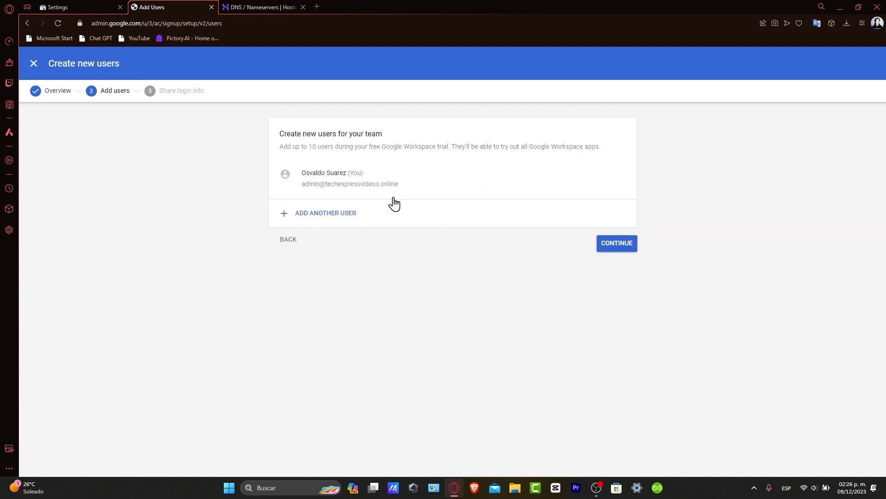
left_click_drag(304, 187, 325, 191)
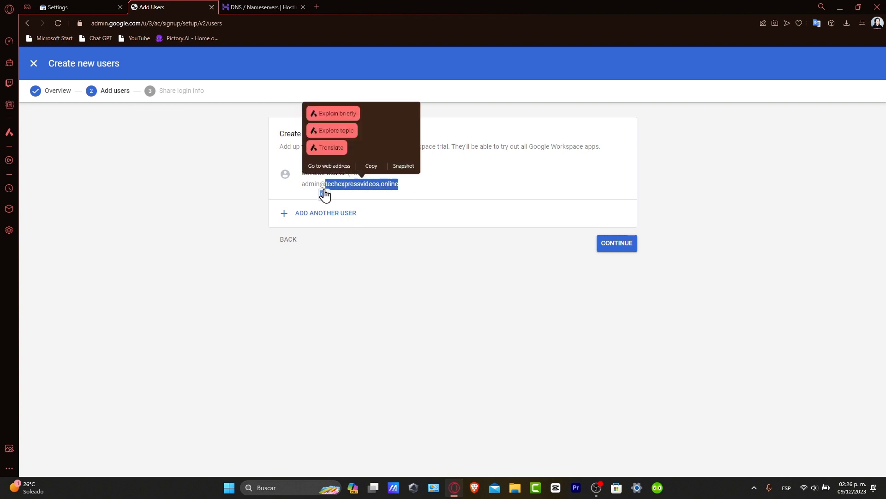